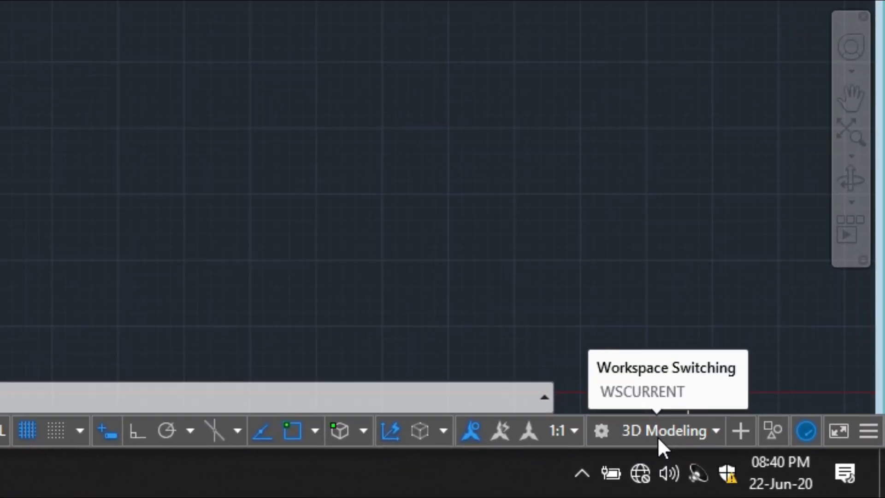
Step: Keep the 3D Modeling workspace, switch to SE Isometric view and pan to reposition the origin
{"action": "left_click", "coordinate": [694, 446]}
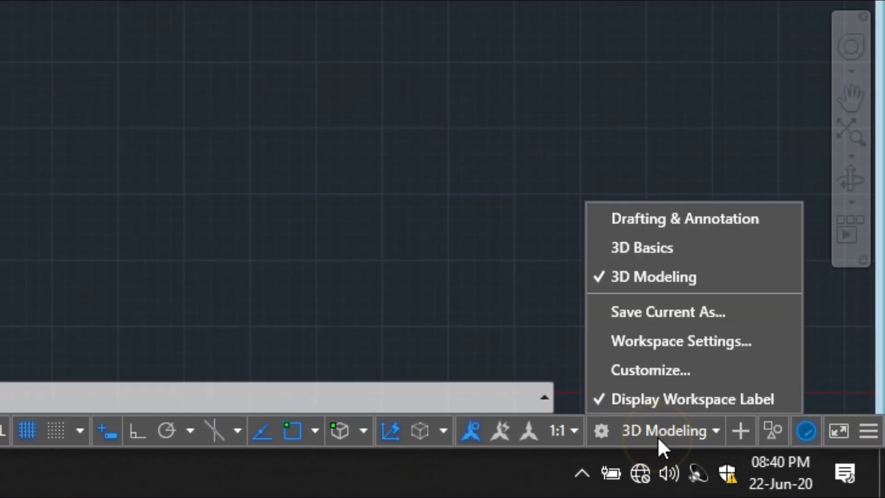
{"action": "left_click", "coordinate": [668, 283]}
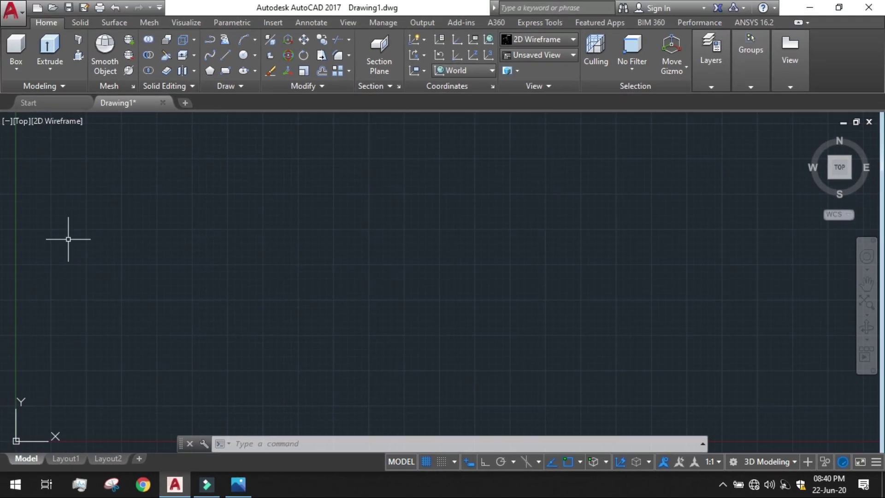
{"action": "left_click", "coordinate": [22, 121]}
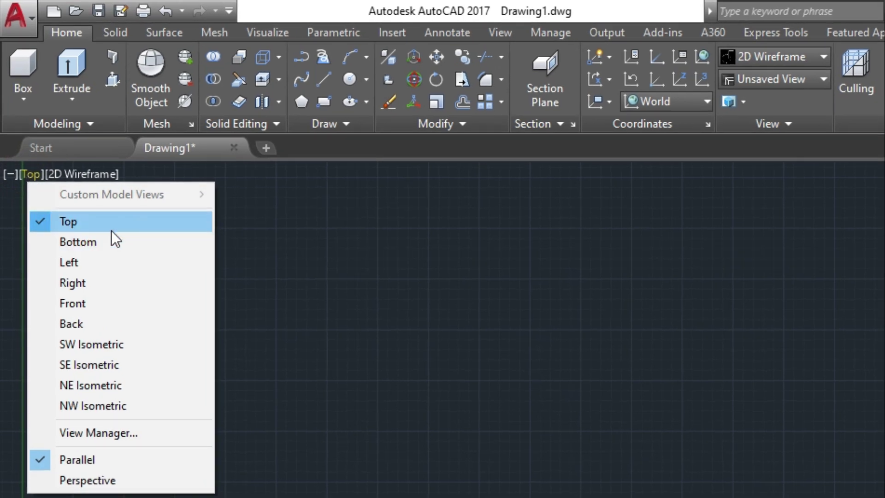
{"action": "left_click", "coordinate": [115, 365]}
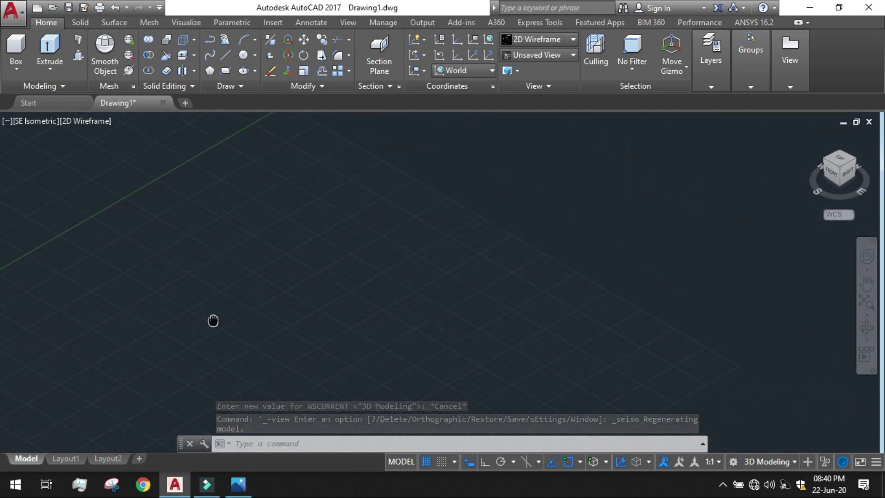
{"action": "mouse_move", "coordinate": [546, 261]}
{"action": "middle_mouse_down"}
{"action": "mouse_move", "coordinate": [197, 298]}
{"action": "mouse_move", "coordinate": [176, 255]}
{"action": "middle_mouse_up"}
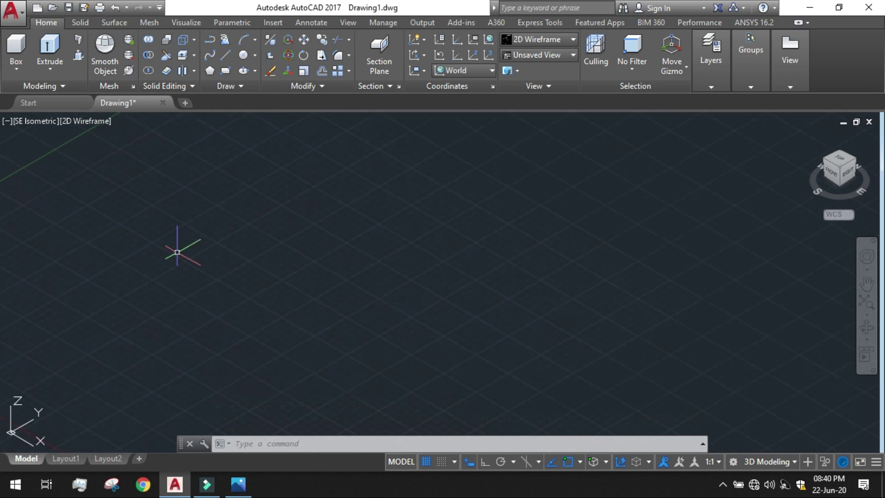
{"action": "middle_click_drag", "start_coordinate": [378, 233], "coordinate": [321, 209]}
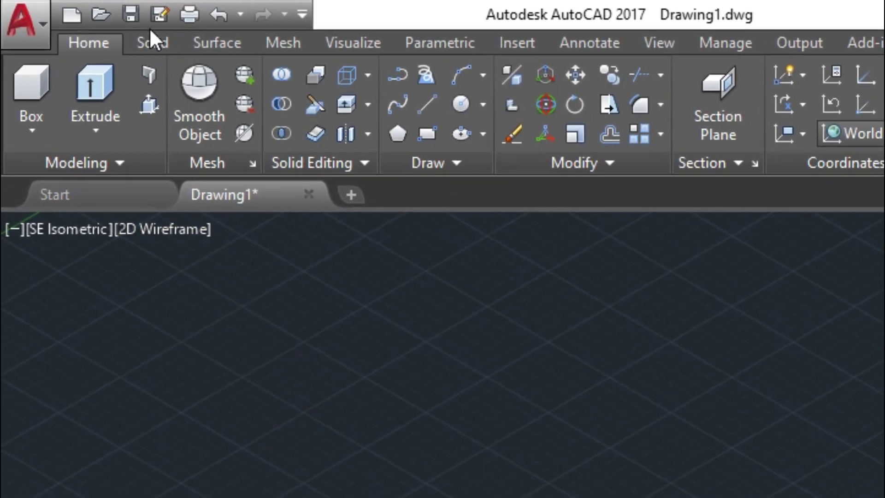
Step: Draw a Cone from the Solid tab with centre 25,25, base radius 10 and height 20
{"action": "left_click", "coordinate": [144, 36]}
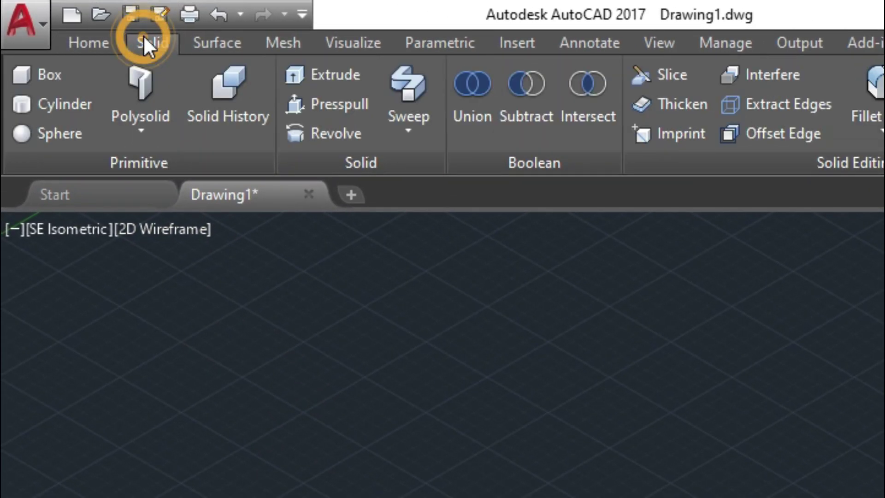
{"action": "left_click", "coordinate": [141, 130]}
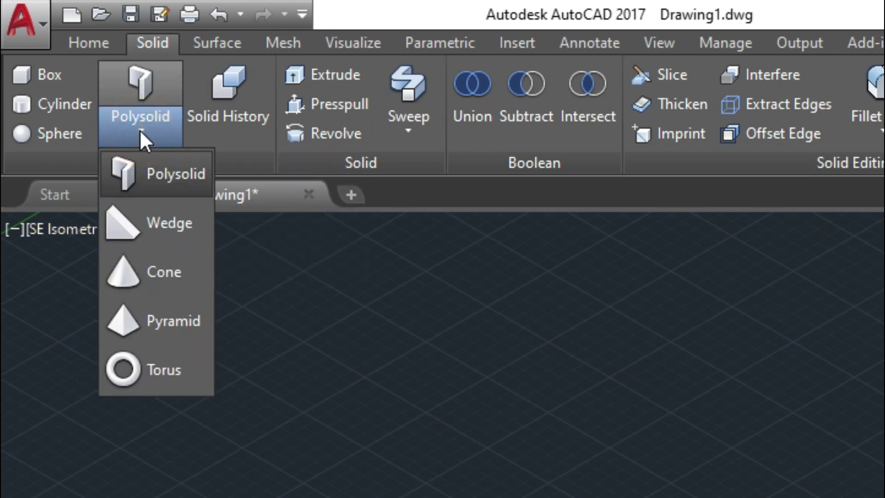
{"action": "left_click", "coordinate": [155, 274]}
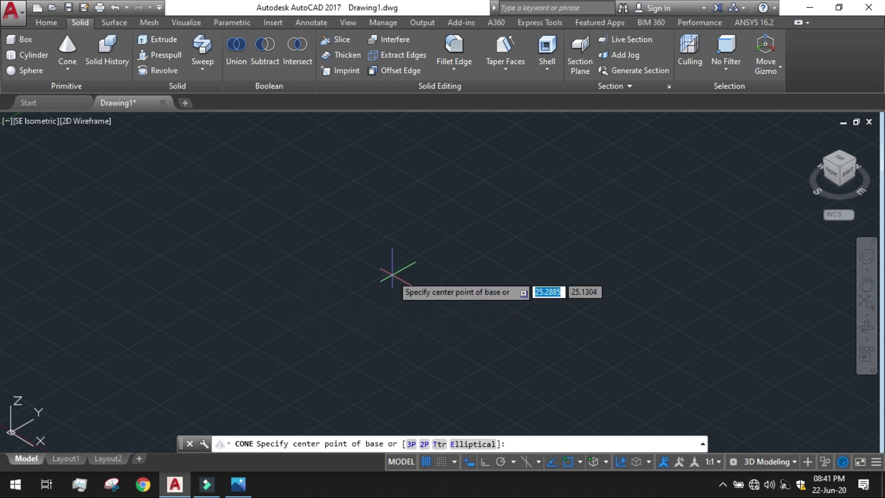
{"action": "type", "text": "25"}
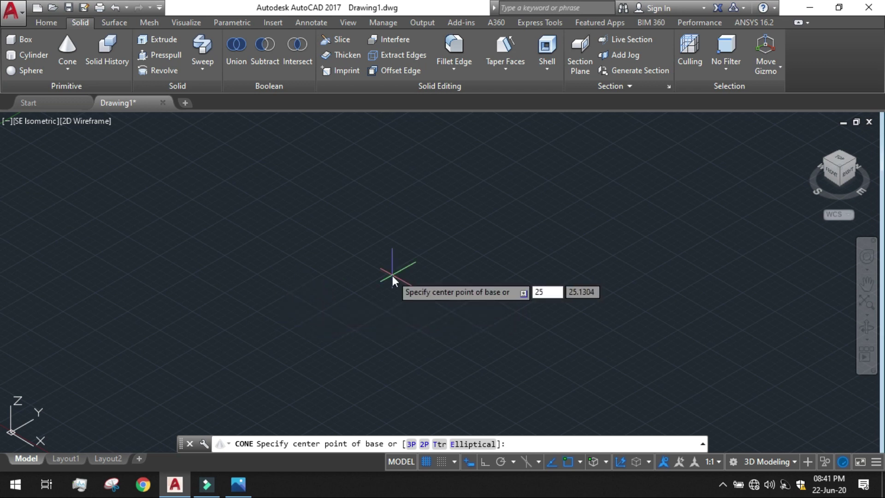
{"action": "key", "text": "Tab"}
{"action": "type", "text": "25"}
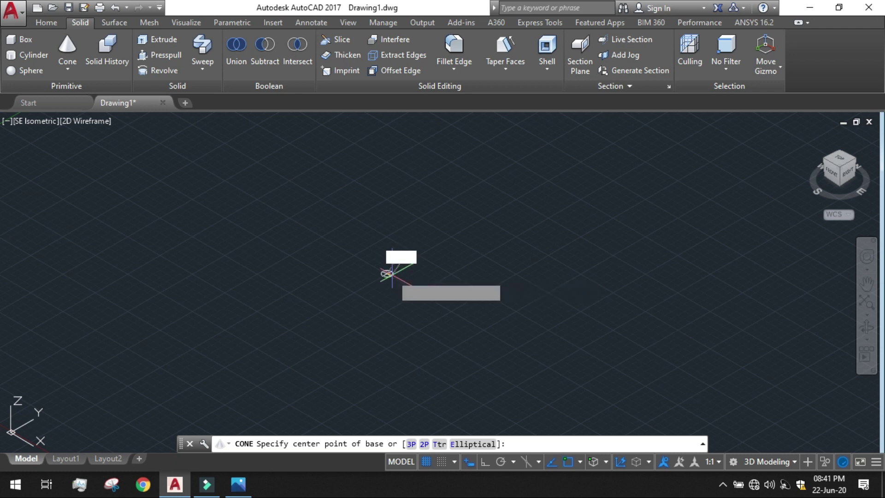
{"action": "key", "text": "Return"}
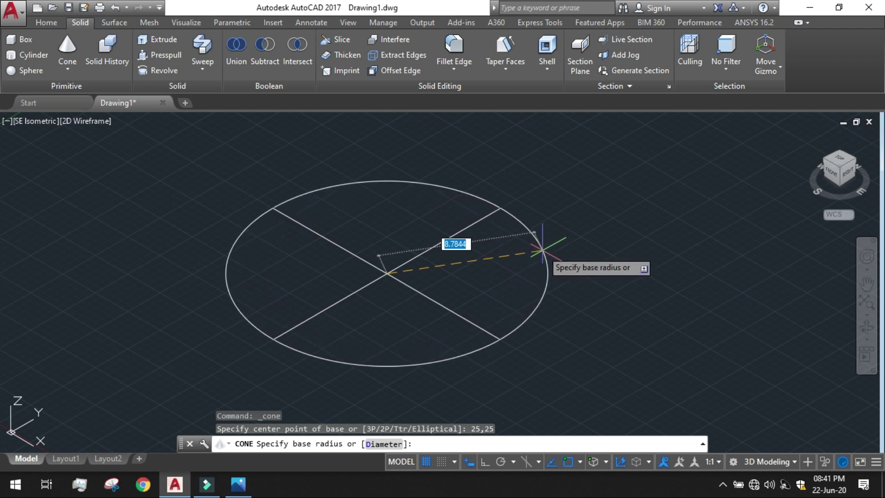
{"action": "type", "text": "1"}
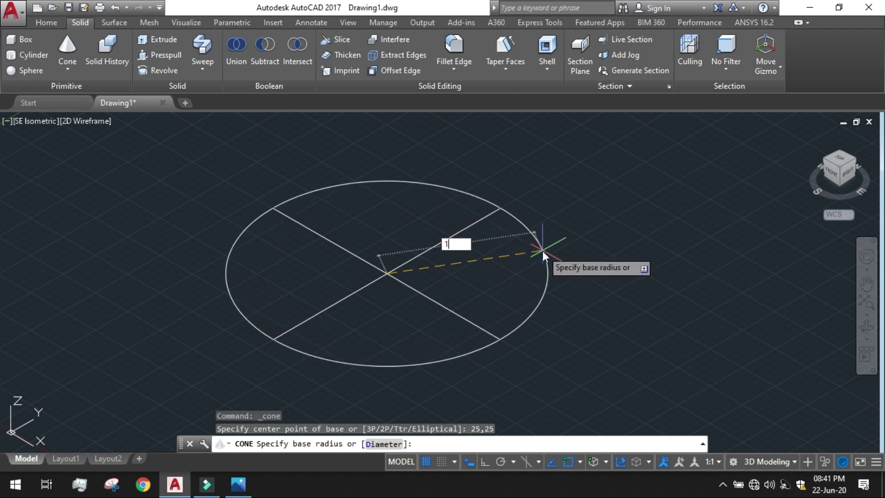
{"action": "type", "text": "0"}
{"action": "key", "text": "Return"}
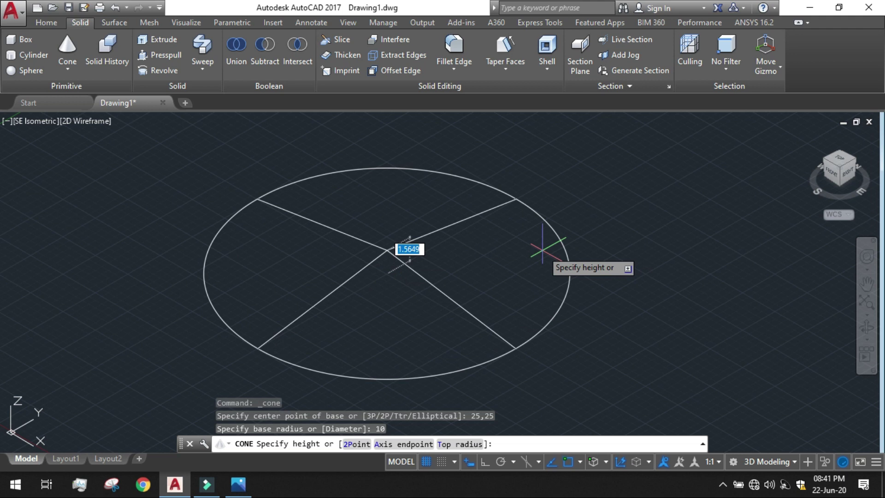
{"action": "scroll", "coordinate": [512, 229], "scroll_direction": "up", "scroll_amount": 2}
{"action": "scroll", "coordinate": [471, 235], "scroll_direction": "up", "scroll_amount": 3}
{"action": "scroll", "coordinate": [422, 271], "scroll_direction": "up", "scroll_amount": 3}
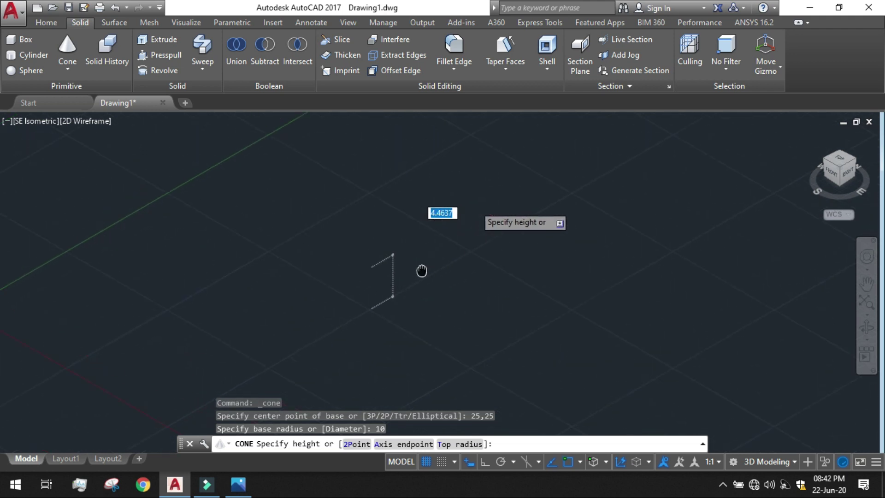
{"action": "middle_click_drag", "start_coordinate": [423, 270], "coordinate": [398, 279]}
{"action": "scroll", "coordinate": [398, 263], "scroll_direction": "down", "scroll_amount": 2}
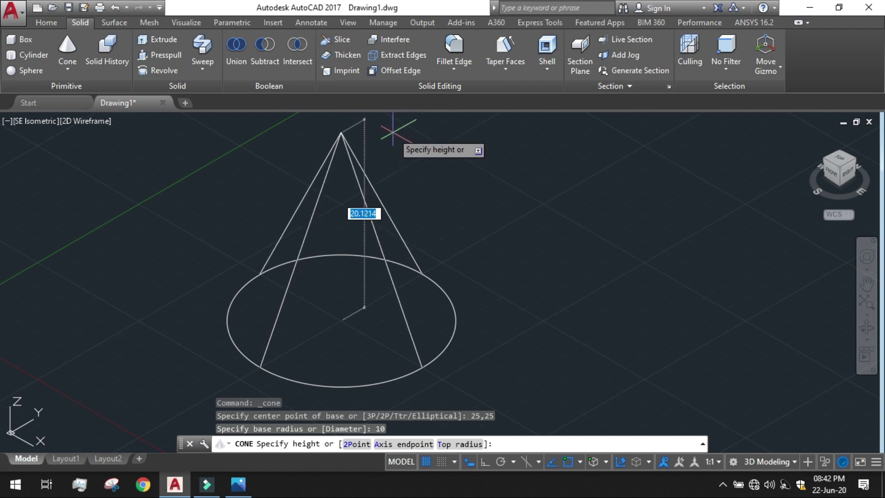
{"action": "type", "text": "20"}
{"action": "key", "text": "Return"}
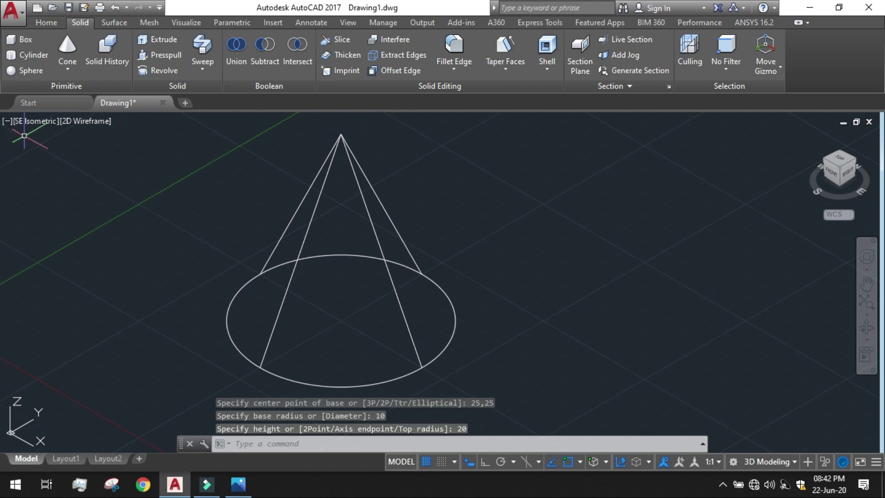
Step: Apply the Realistic visual style and shift the view so the cone sits lower right
{"action": "left_click", "coordinate": [94, 124]}
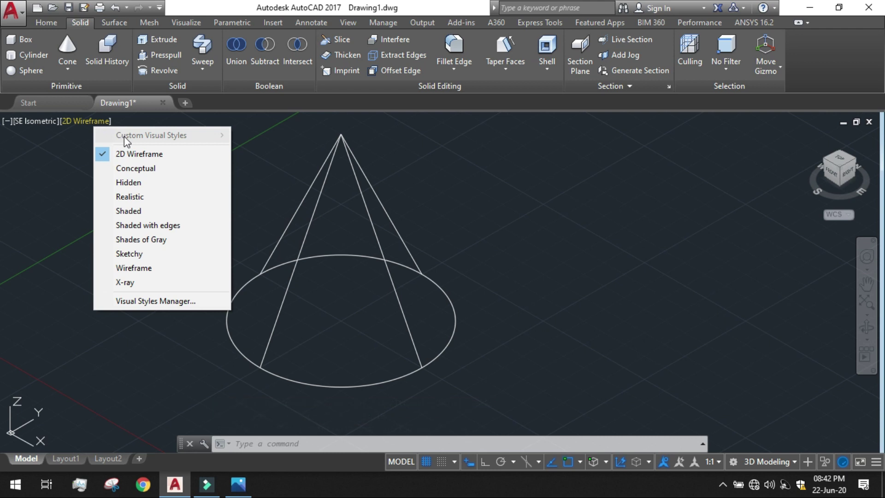
{"action": "left_click", "coordinate": [159, 199]}
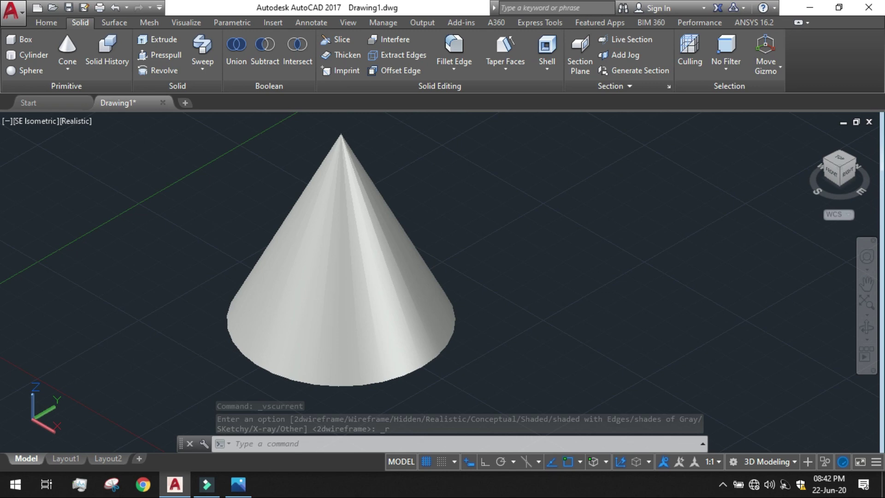
{"action": "middle_click_drag", "start_coordinate": [181, 343], "coordinate": [222, 354]}
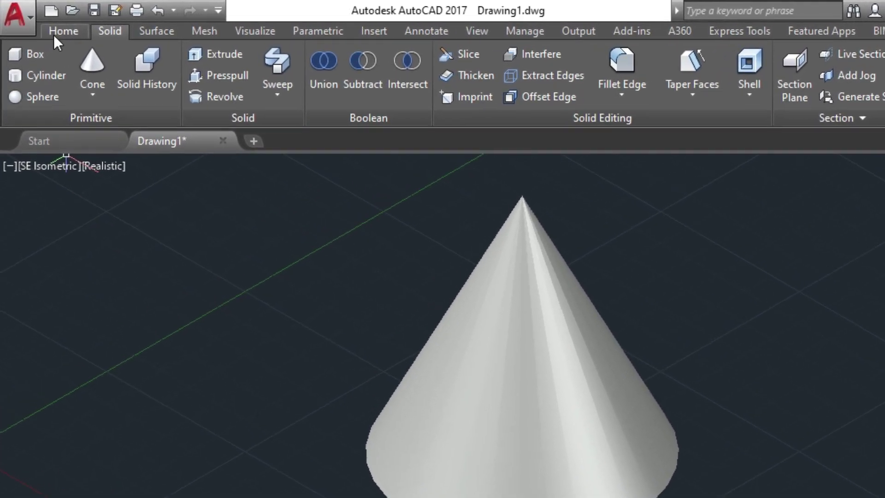
Step: Start a Helix from the Draw panel at centre 25,25, base radius 10, top radius 0
{"action": "left_click", "coordinate": [57, 35]}
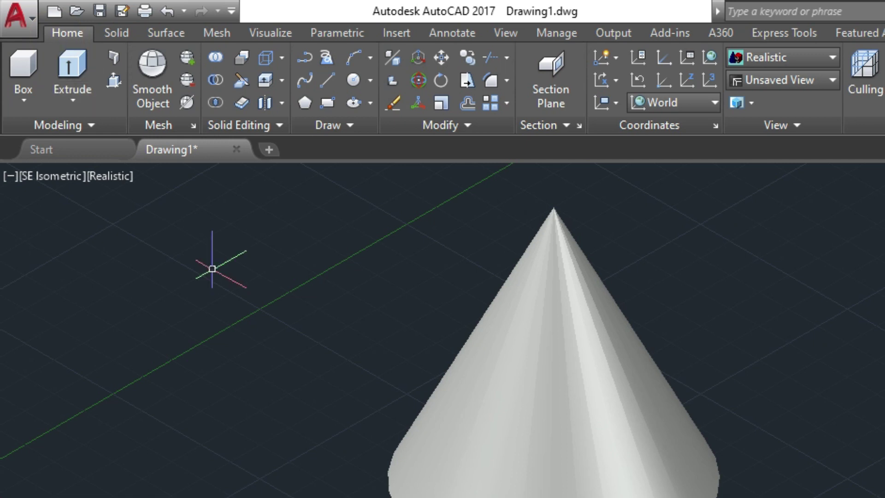
{"action": "left_click", "coordinate": [346, 125]}
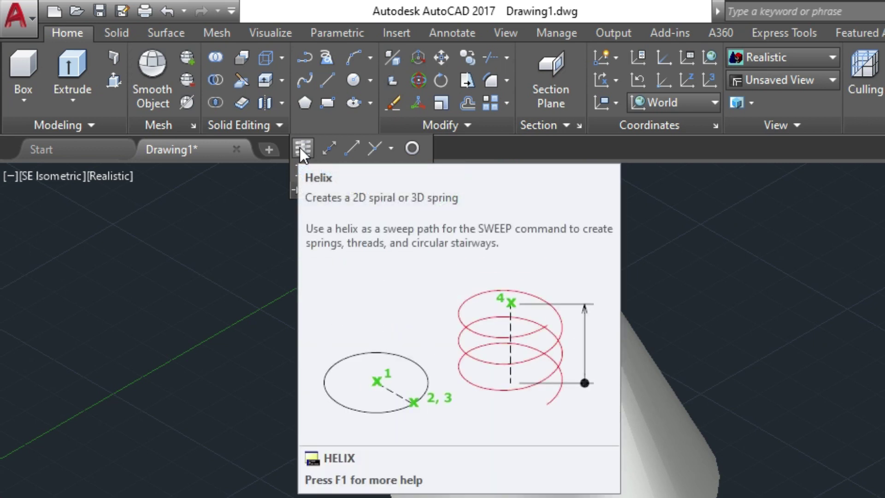
{"action": "left_click", "coordinate": [300, 147]}
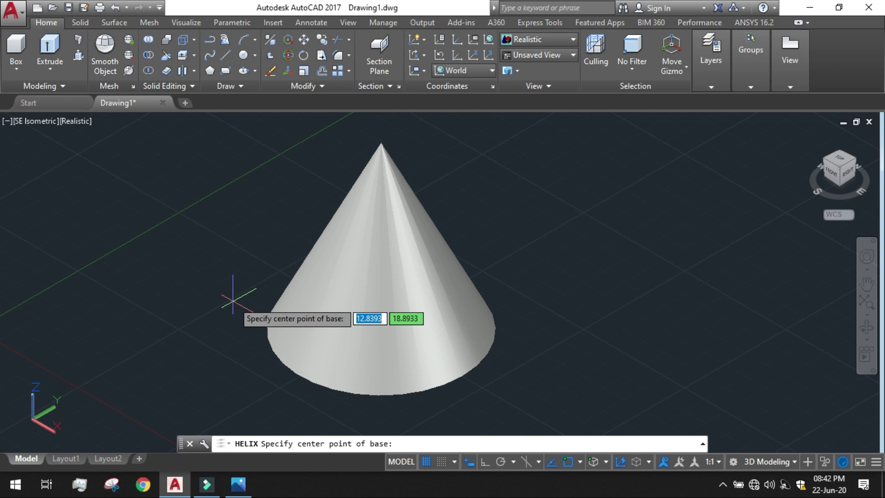
{"action": "type", "text": "25"}
{"action": "key", "text": "Tab"}
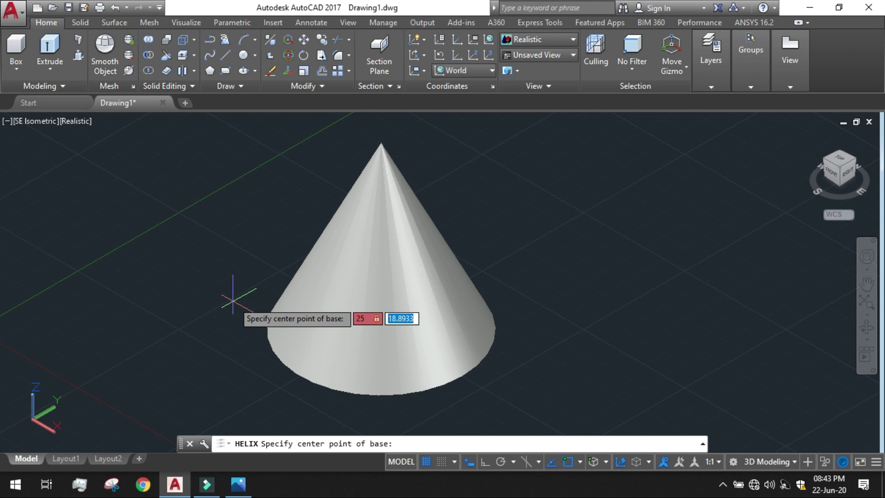
{"action": "type", "text": "25"}
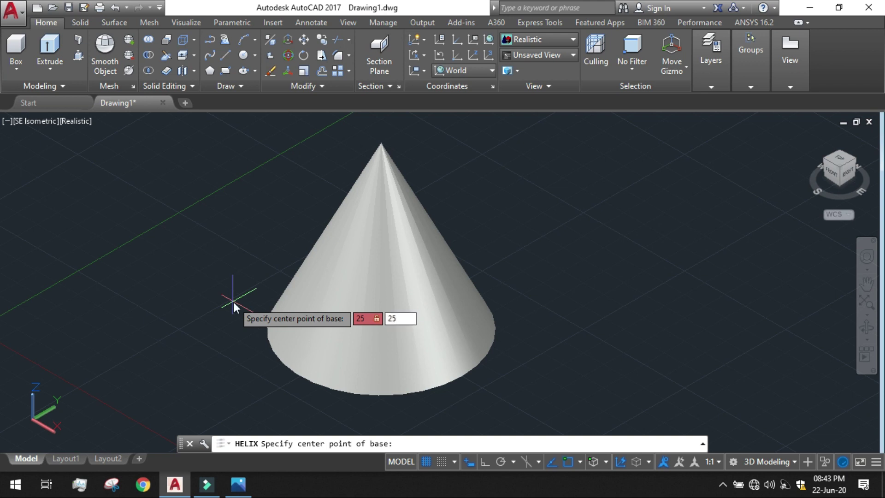
{"action": "key", "text": "Return"}
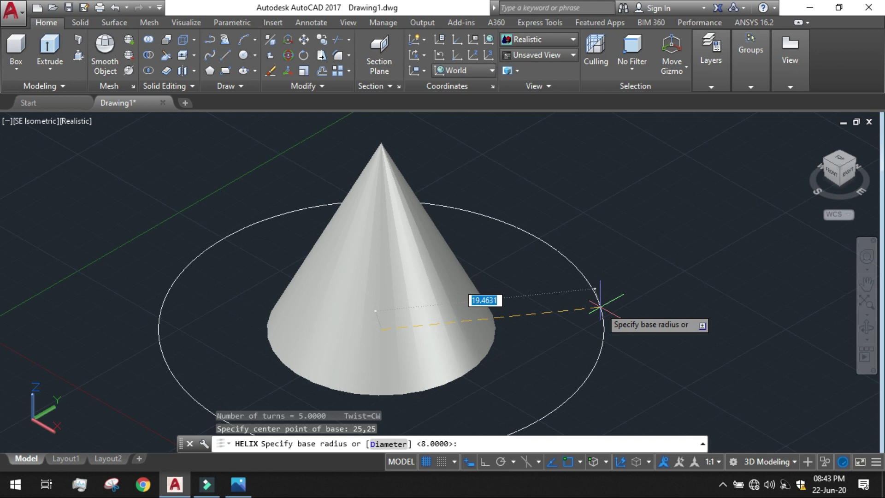
{"action": "type", "text": "10"}
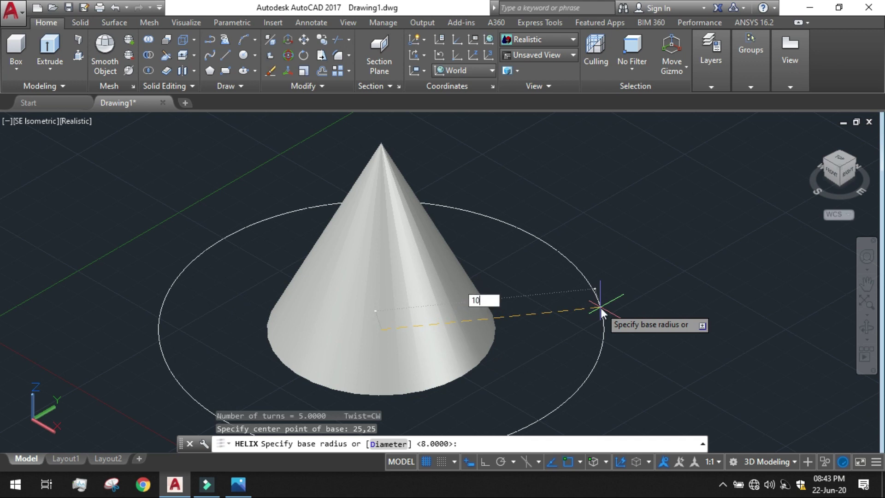
{"action": "key", "text": "Return"}
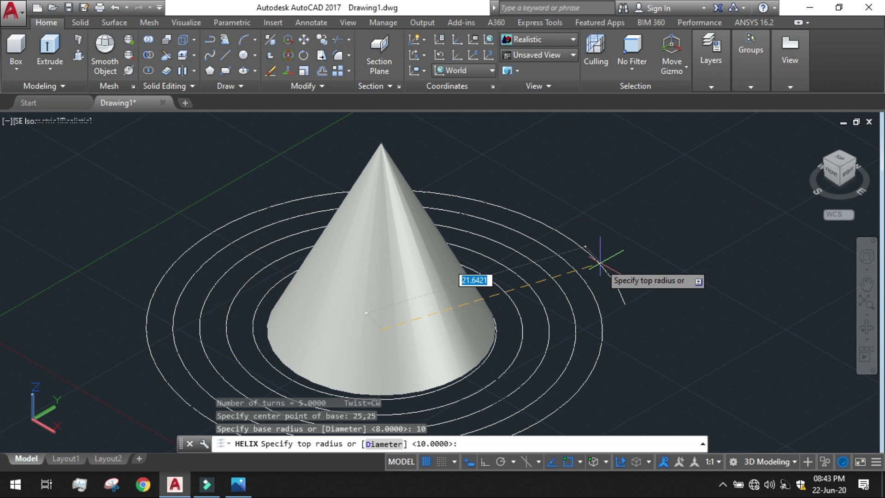
{"action": "type", "text": "0"}
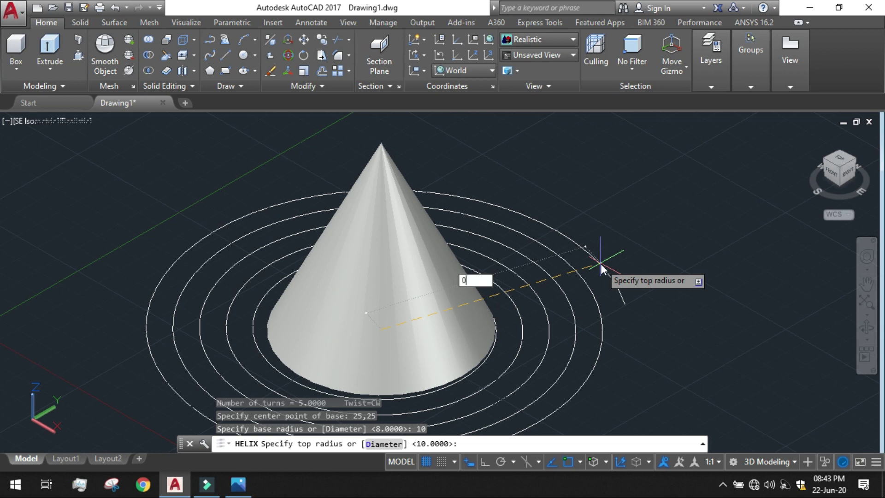
{"action": "key", "text": "Return"}
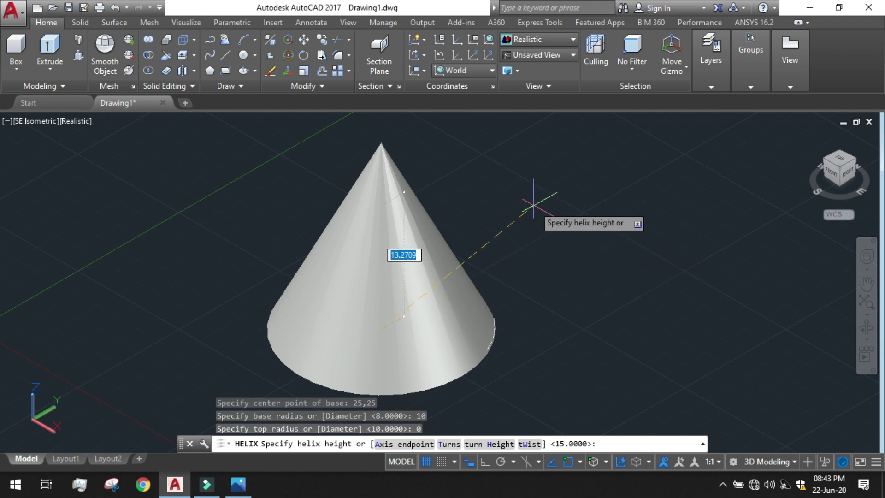
Step: Set the helix to 5 turns with a clockwise twist and a height of 20
{"action": "left_click", "coordinate": [447, 444]}
{"action": "type", "text": "5"}
{"action": "key", "text": "Return"}
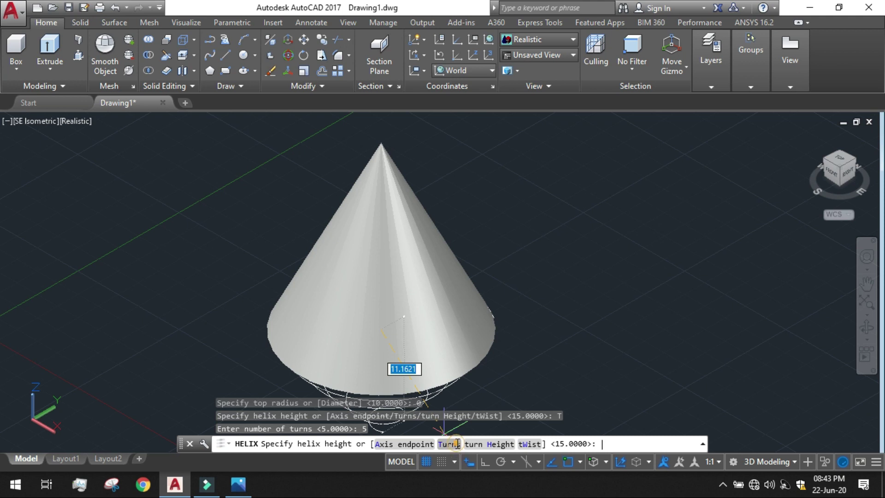
{"action": "left_click", "coordinate": [458, 446]}
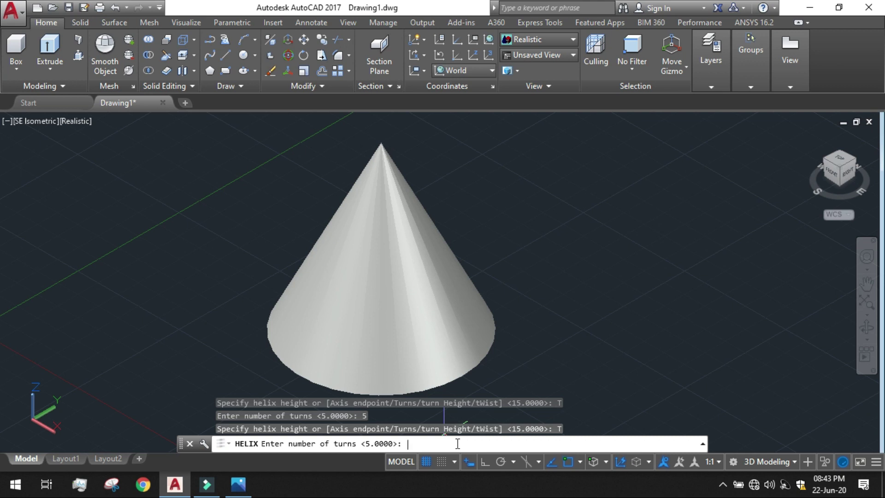
{"action": "type", "text": "5"}
{"action": "key", "text": "Return"}
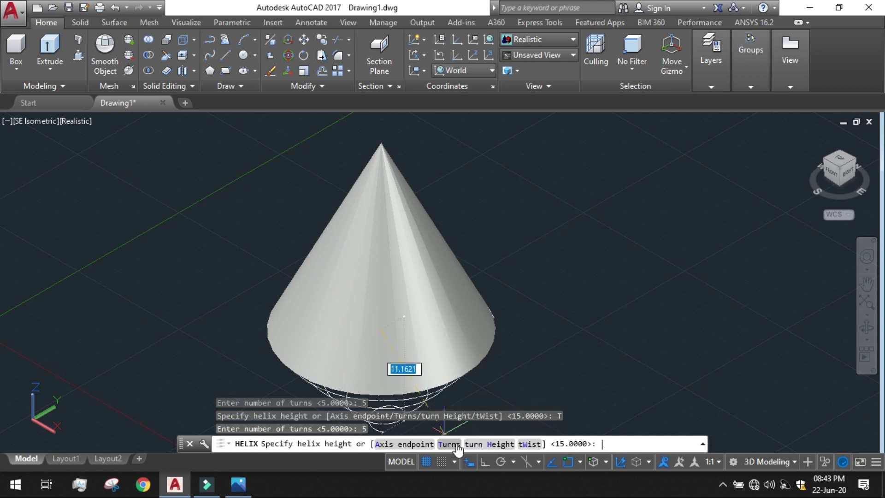
{"action": "left_click", "coordinate": [529, 446]}
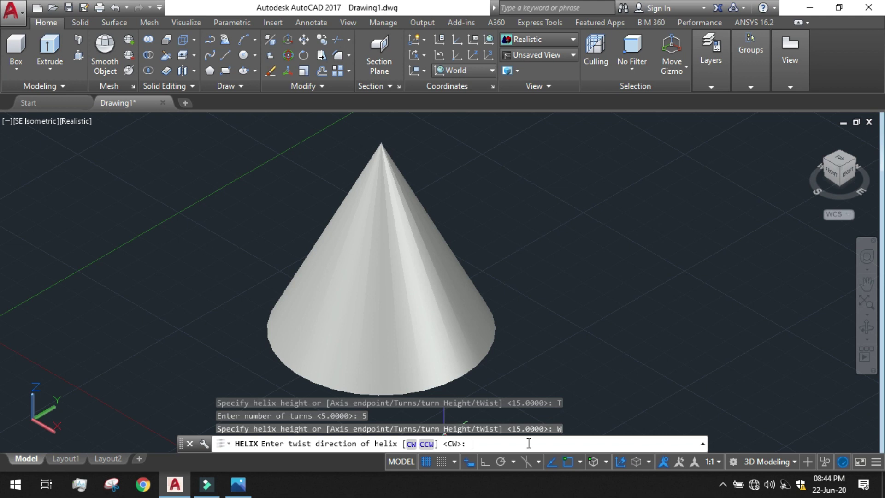
{"action": "type", "text": "cw"}
{"action": "key", "text": "Return"}
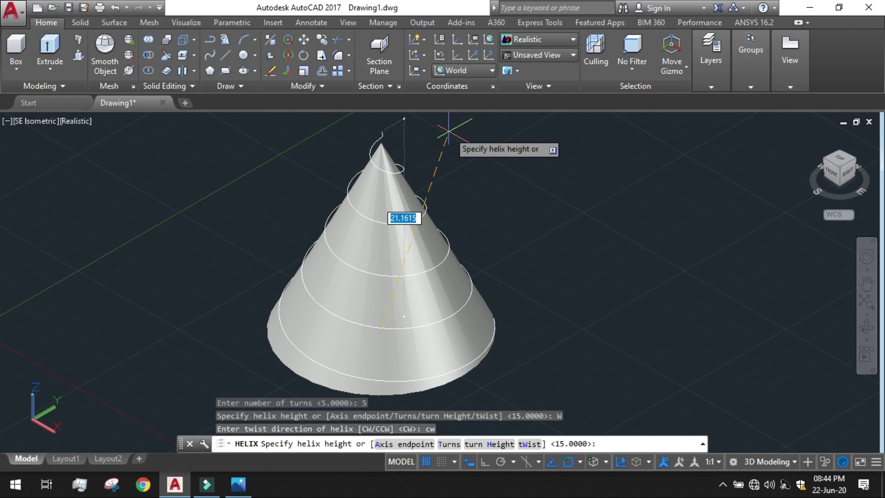
{"action": "type", "text": "2"}
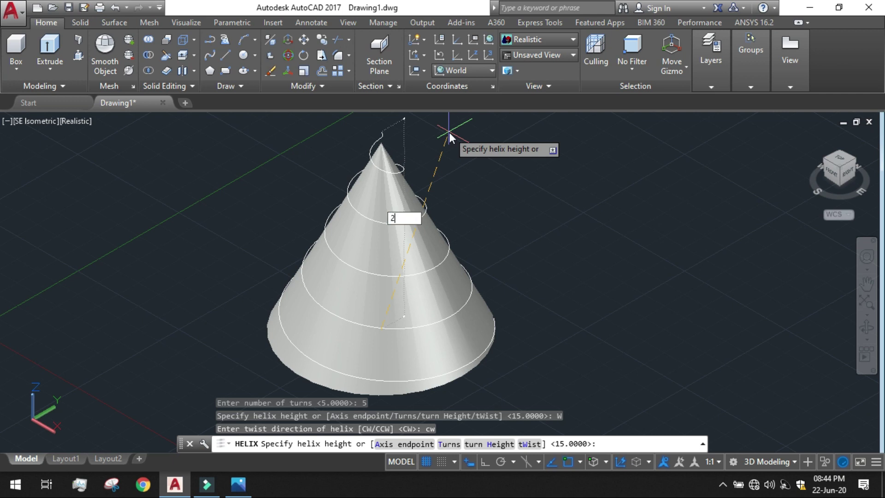
{"action": "type", "text": "0"}
{"action": "key", "text": "Return"}
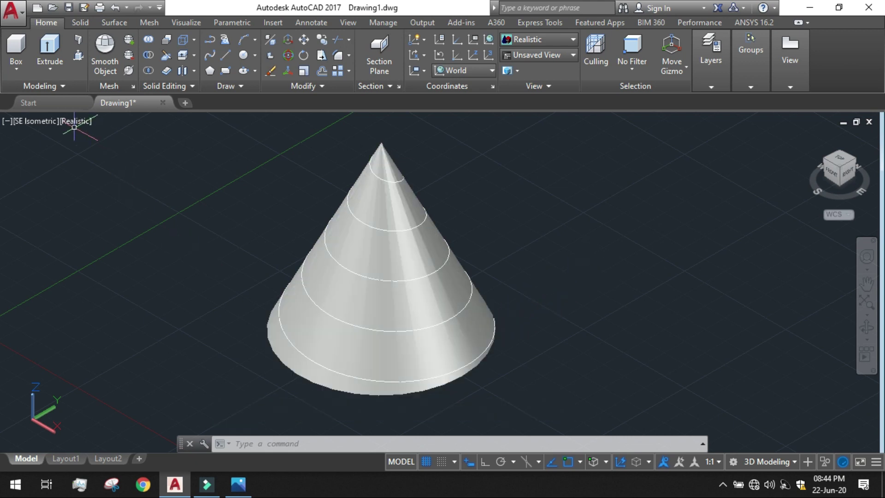
Step: Choose Shades of Gray from the viewport's visual styles list
{"action": "left_click", "coordinate": [71, 122]}
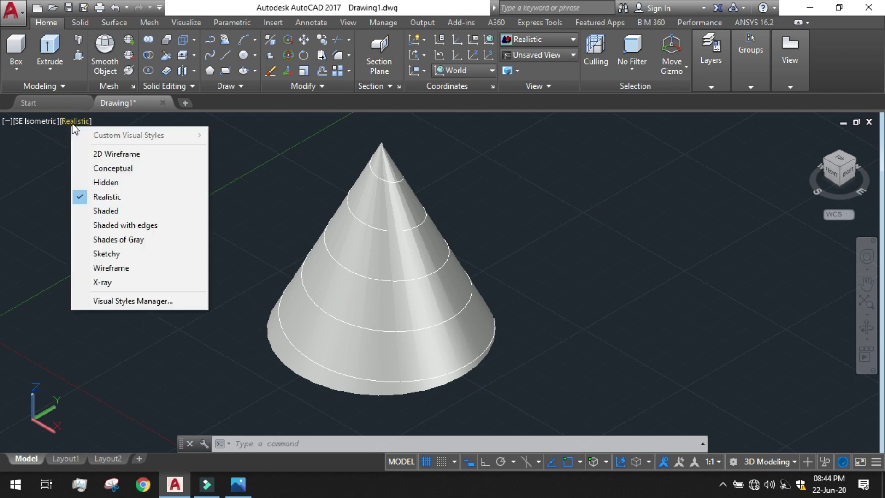
{"action": "left_click", "coordinate": [143, 238]}
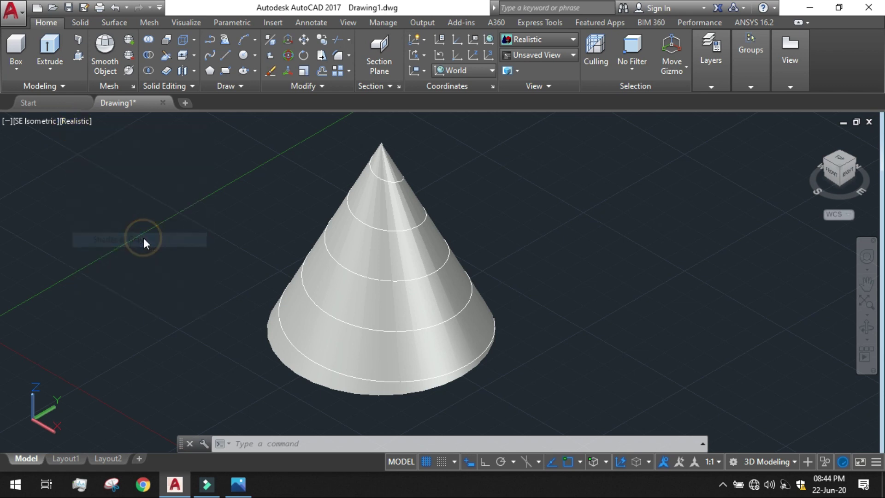